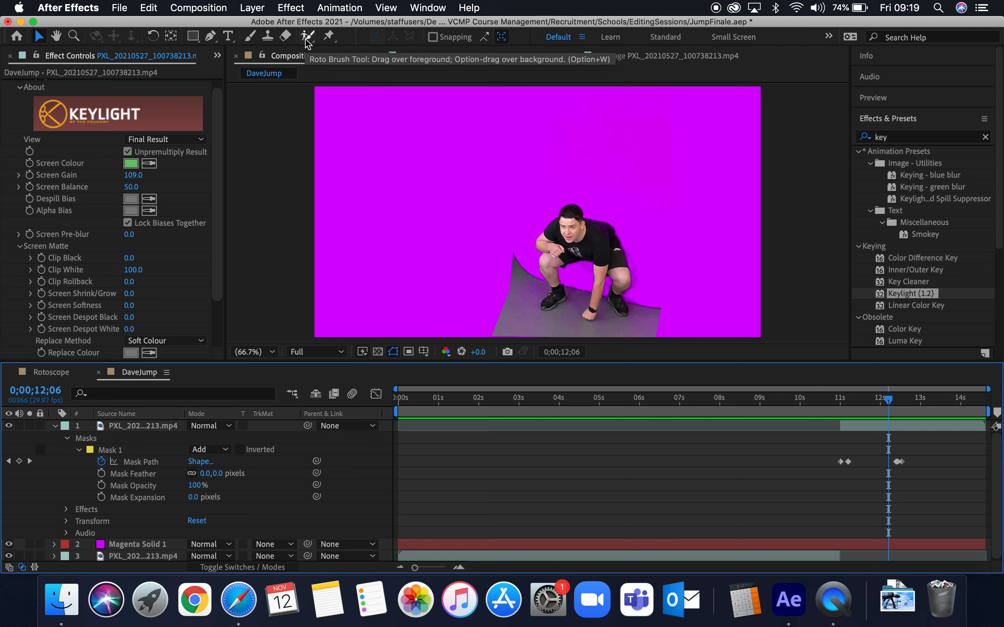
- Open the top footage layer for Roto Brush work at 0;00;11;00
left_click_drag(873, 401, 840, 401)
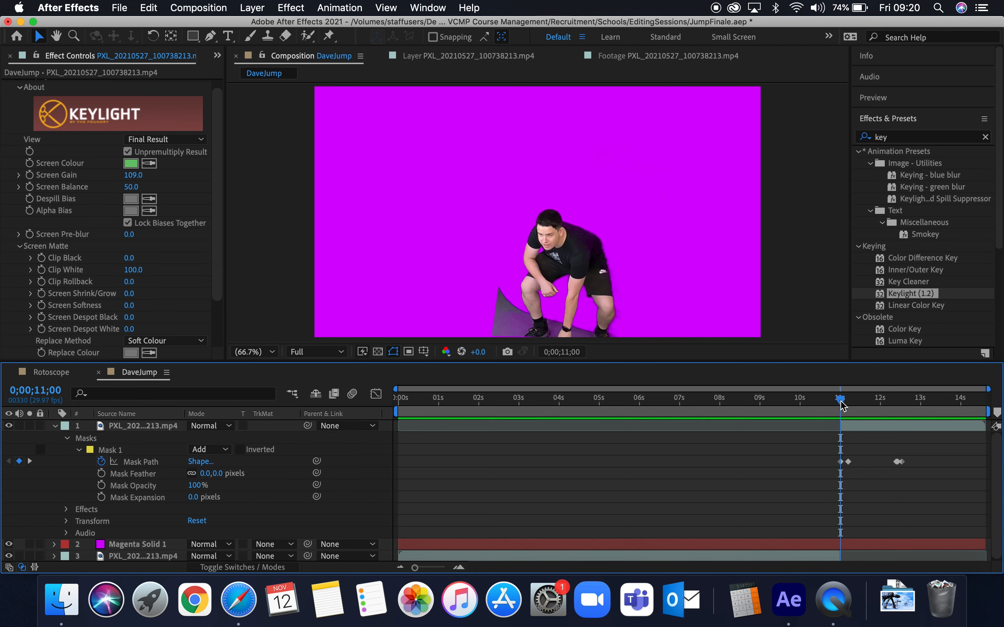
left_click(307, 37)
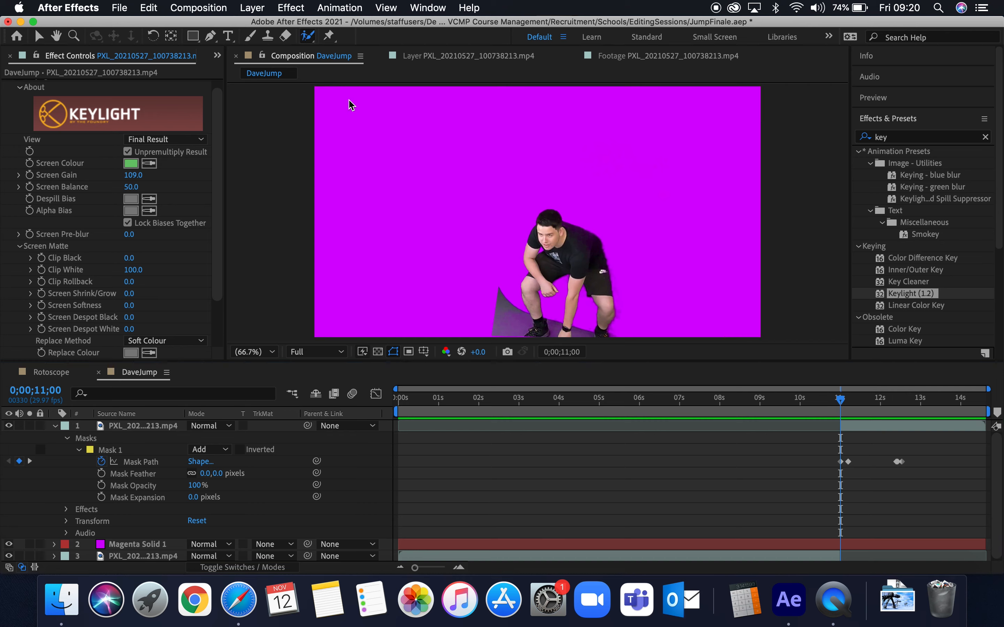
left_click(556, 257)
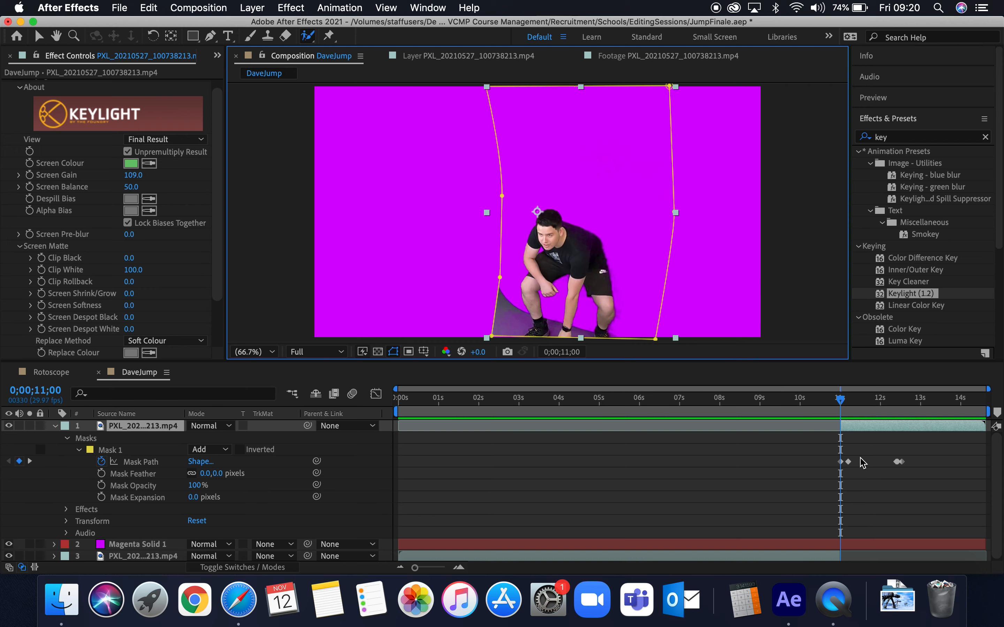
left_click(881, 437)
double_click(881, 432)
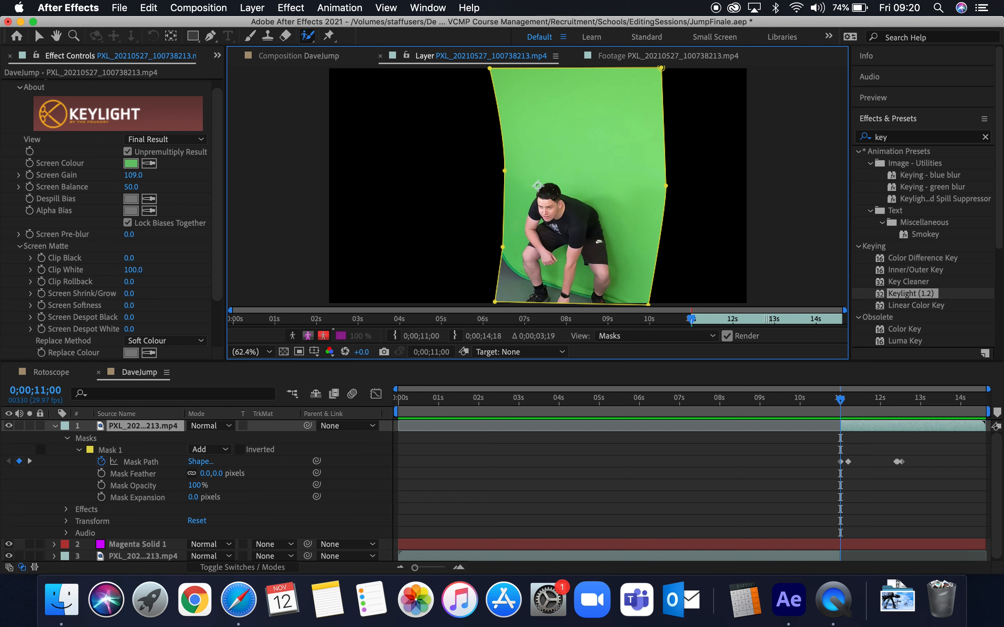
- Paint Roto Brush strokes over the crouching man at 0;00;11;00 and refine the selection around his arms, shorts and shoes
mouse_move(538, 185)
left_mouse_down()
mouse_move(547, 182)
mouse_move(591, 220)
mouse_move(597, 295)
mouse_move(596, 257)
mouse_move(577, 228)
mouse_move(563, 294)
mouse_move(570, 227)
mouse_move(545, 243)
mouse_move(549, 254)
mouse_move(534, 252)
mouse_move(537, 295)
mouse_move(528, 212)
mouse_move(539, 196)
left_mouse_up()
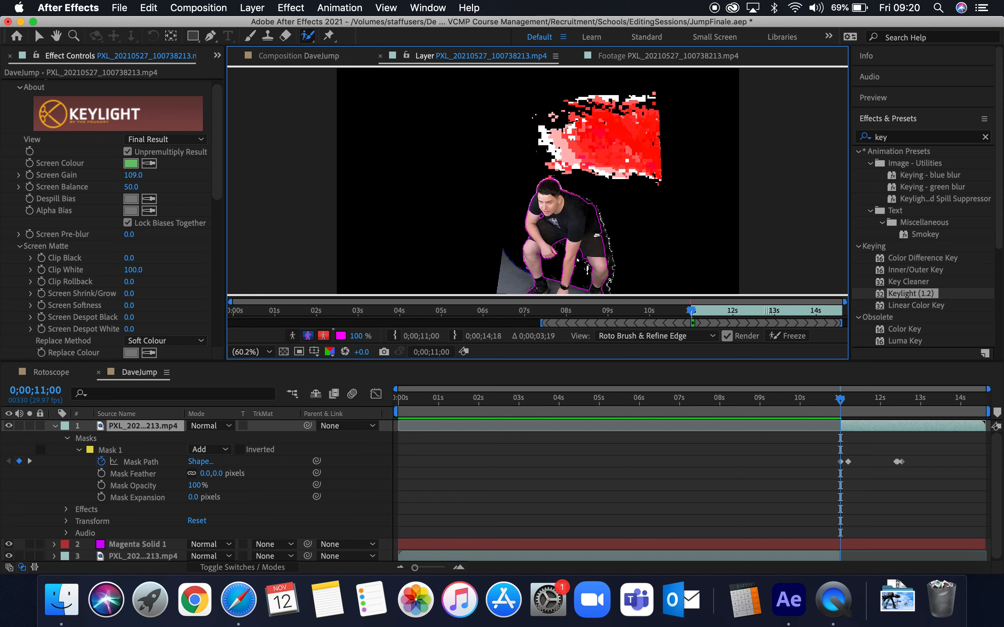
left_click_drag(578, 291, 579, 281)
left_click(271, 351)
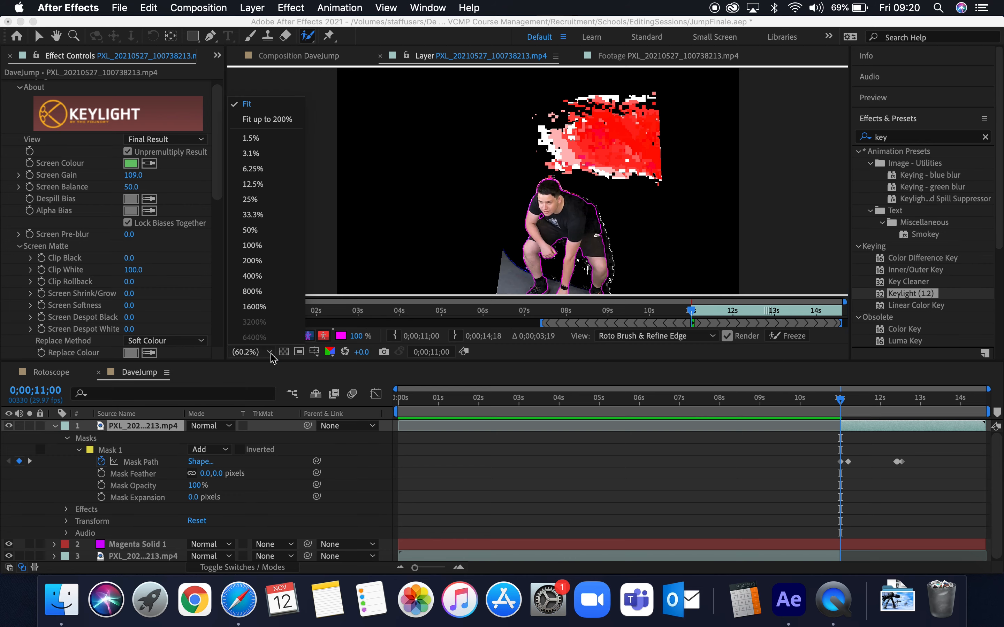
left_click(253, 246)
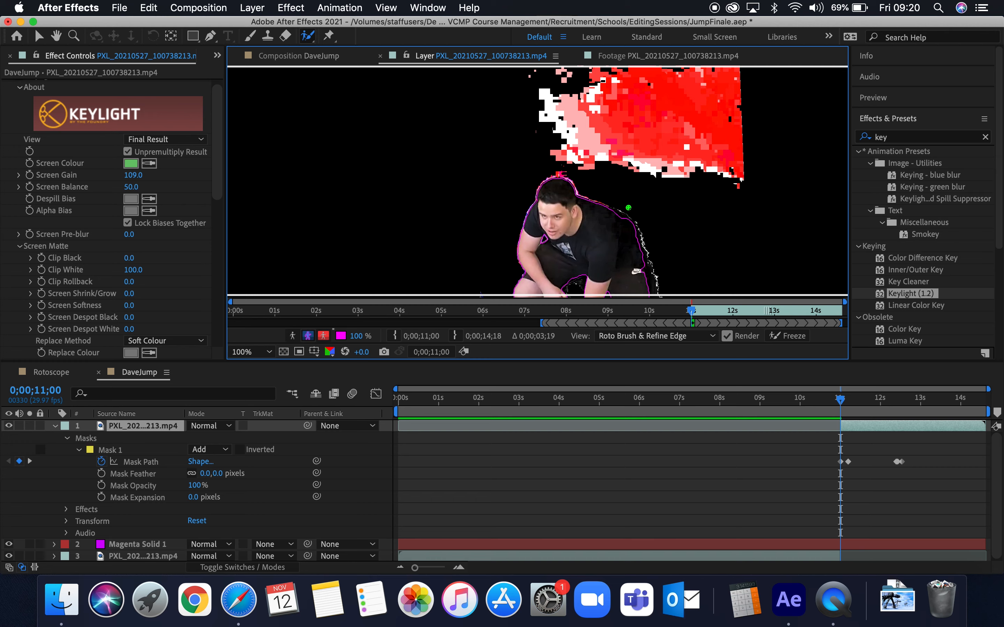
key("h")
left_click_drag(650, 246, 647, 123)
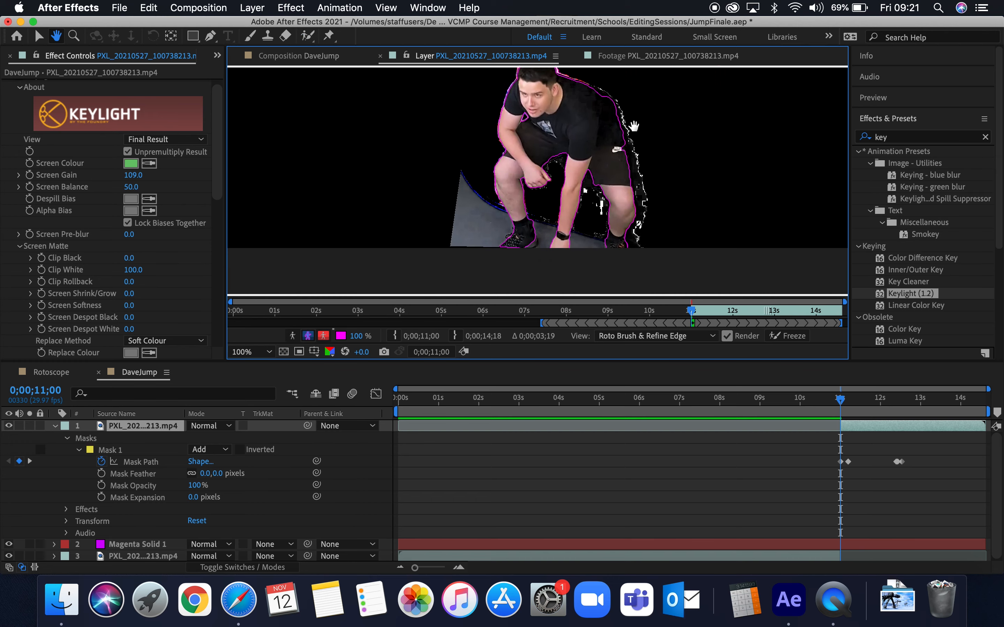
left_click(309, 43)
left_click_drag(534, 235, 518, 250)
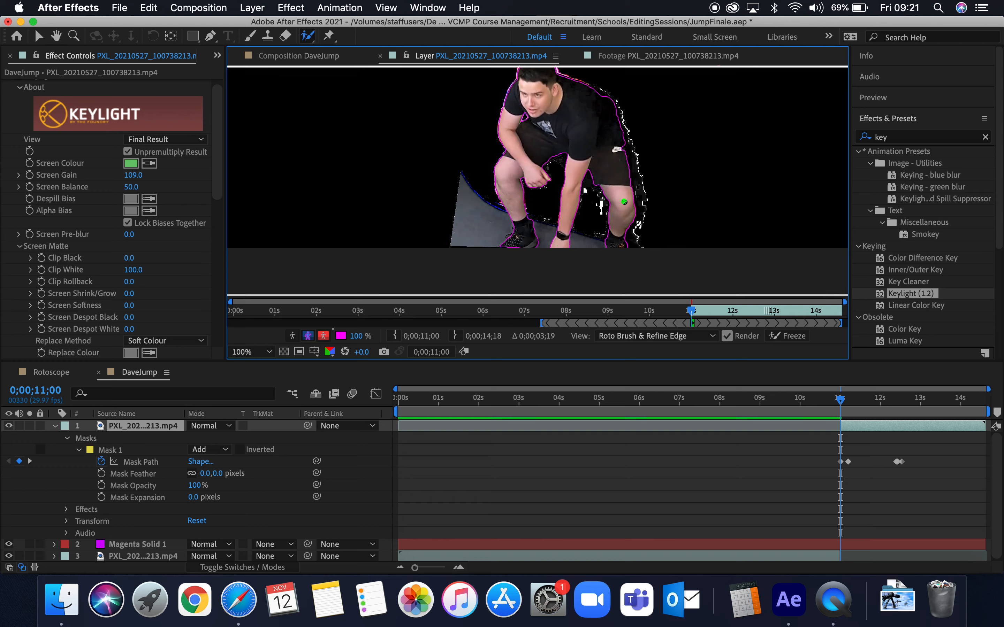
left_click_drag(624, 144, 624, 154)
left_click_drag(524, 120, 526, 118)
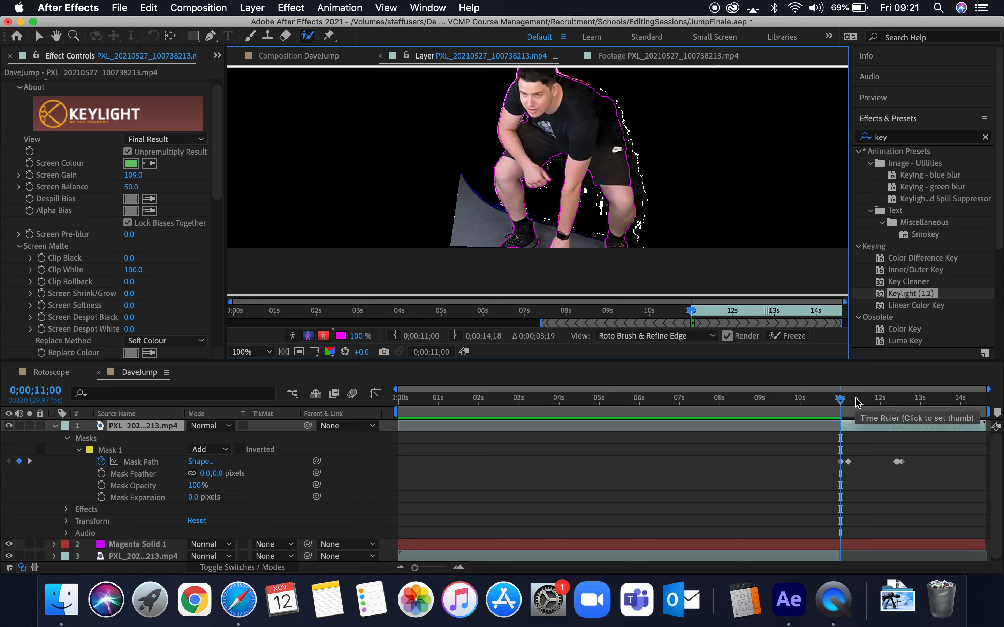
- Propagate the Roto Brush selection to 0;00;11;13 and subtract the excess beside the man's foot at 0;00;11;05
key("space")
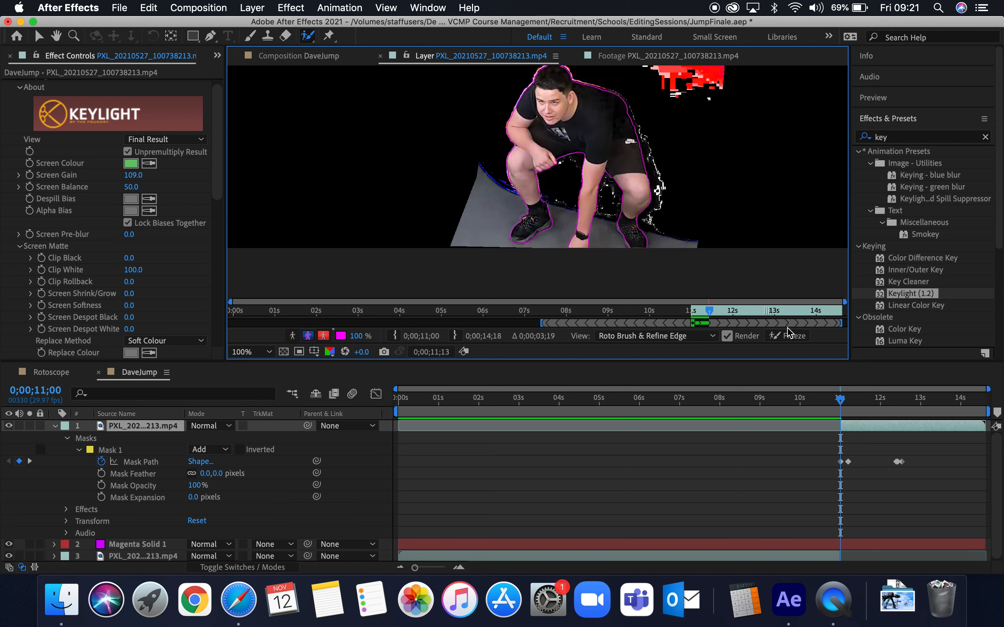
left_click(855, 400)
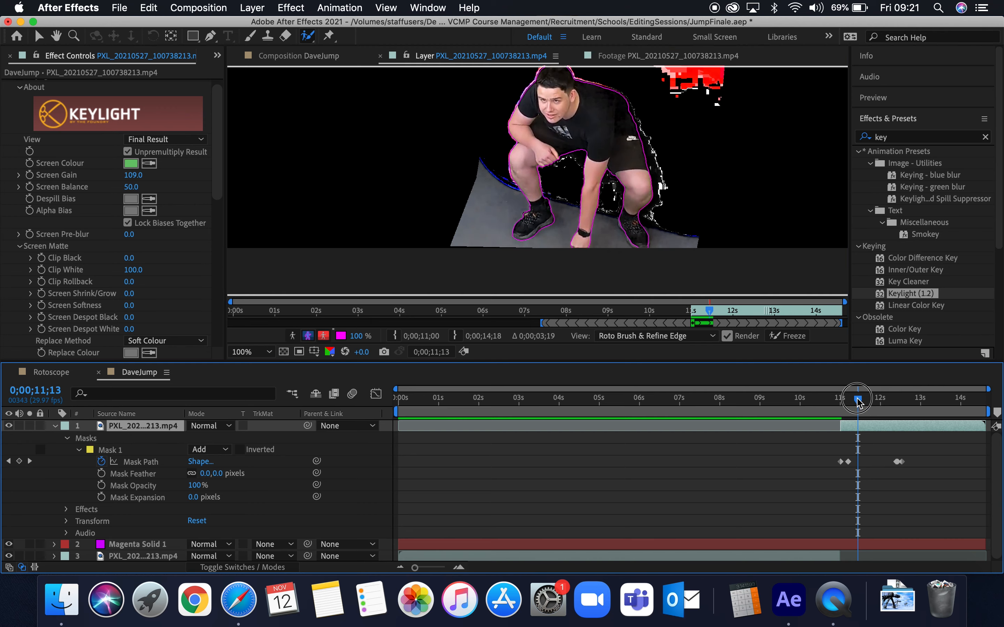
left_click_drag(855, 400, 850, 401)
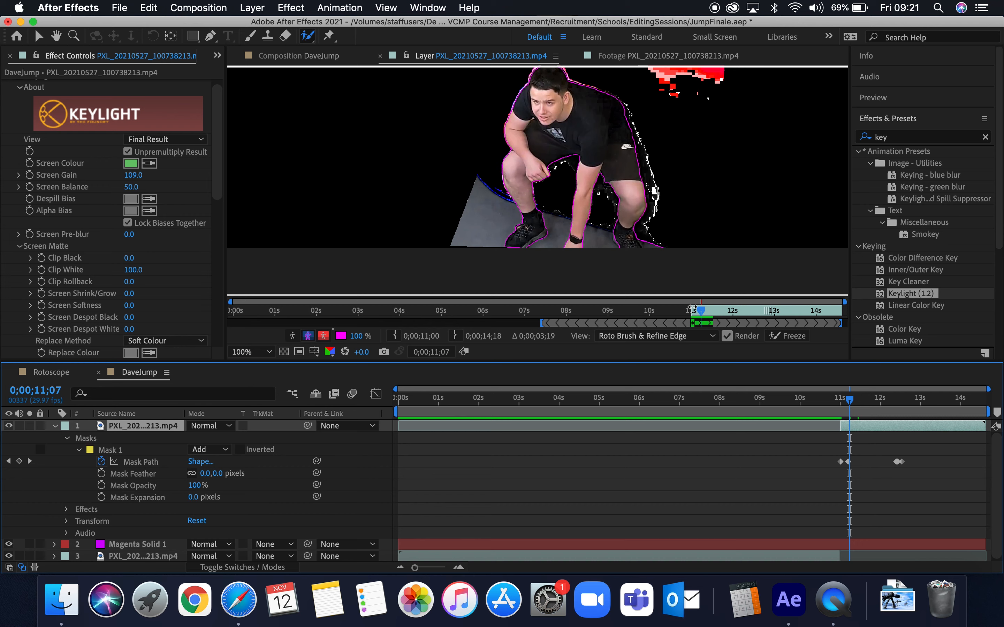
left_click_drag(849, 401, 846, 405)
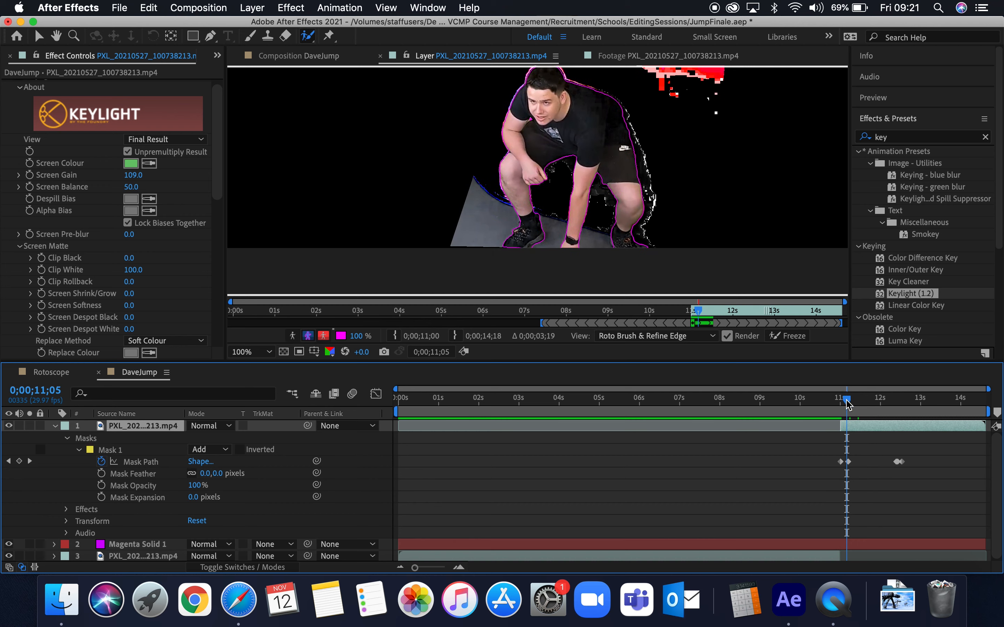
left_click(642, 240, "alt")
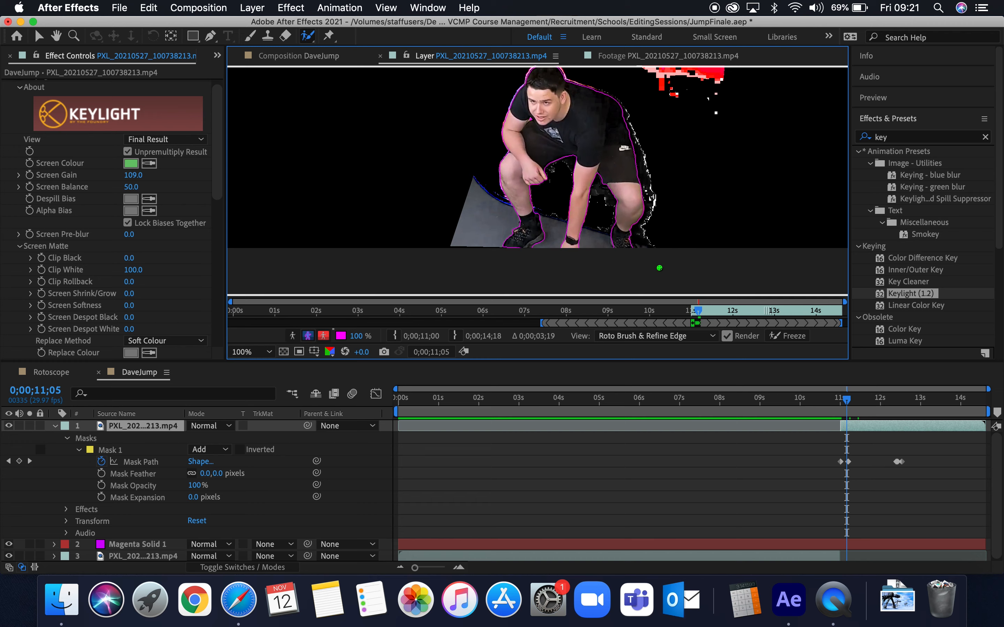
- Propagate the corrected Roto Brush selection through the man's jump to 0;00;12;23, viewing the layer at 33.3%
key("space")
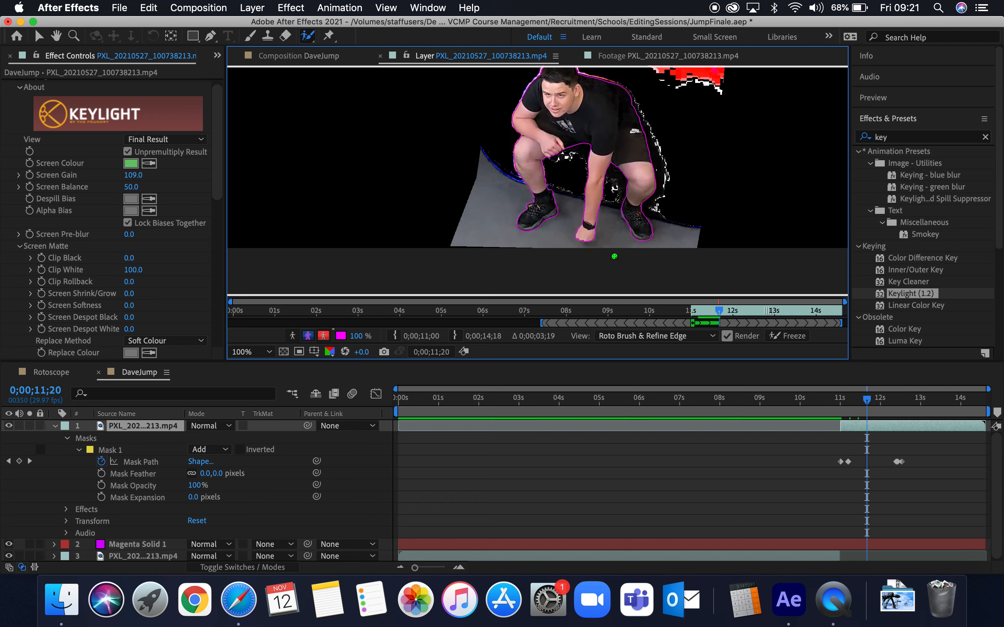
left_click(272, 353)
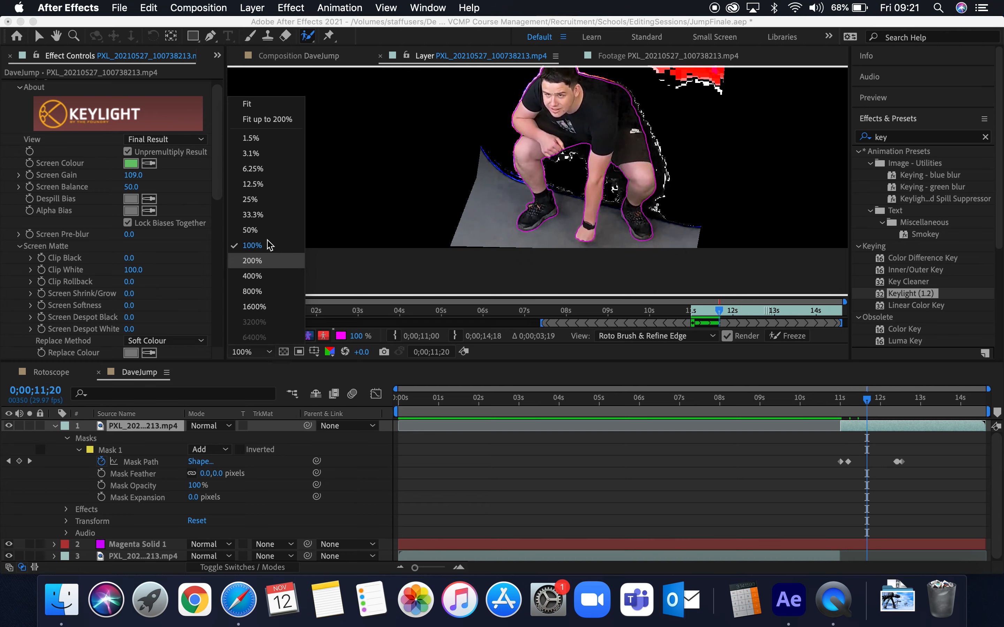
left_click(272, 215)
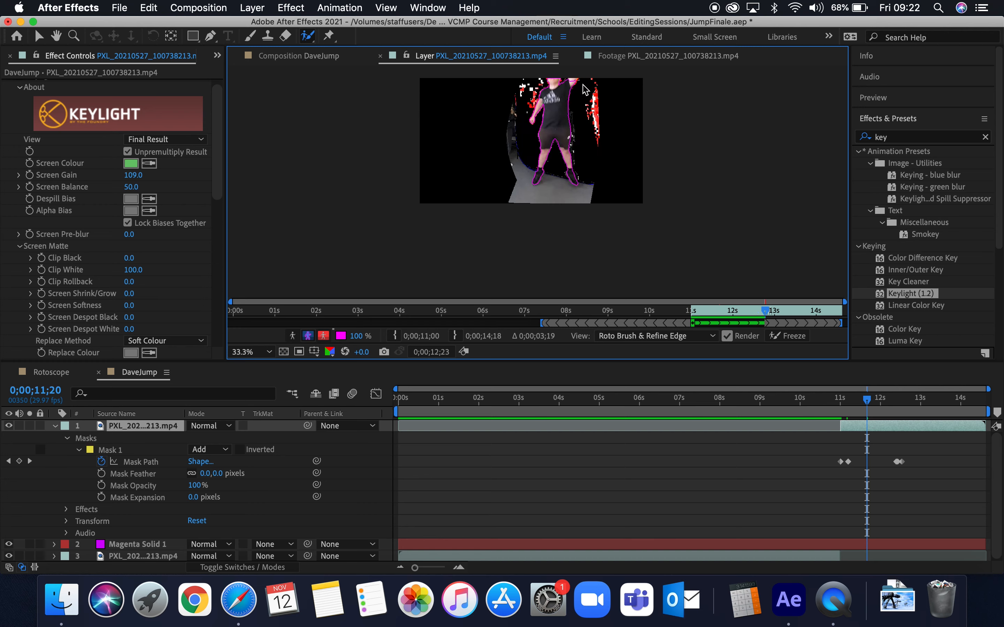
- Correct the selection around the man's raised arm and head at 0;00;12;17 and 0;00;12;18, and propagate it to 0;00;13;12
left_click_drag(910, 399, 903, 400)
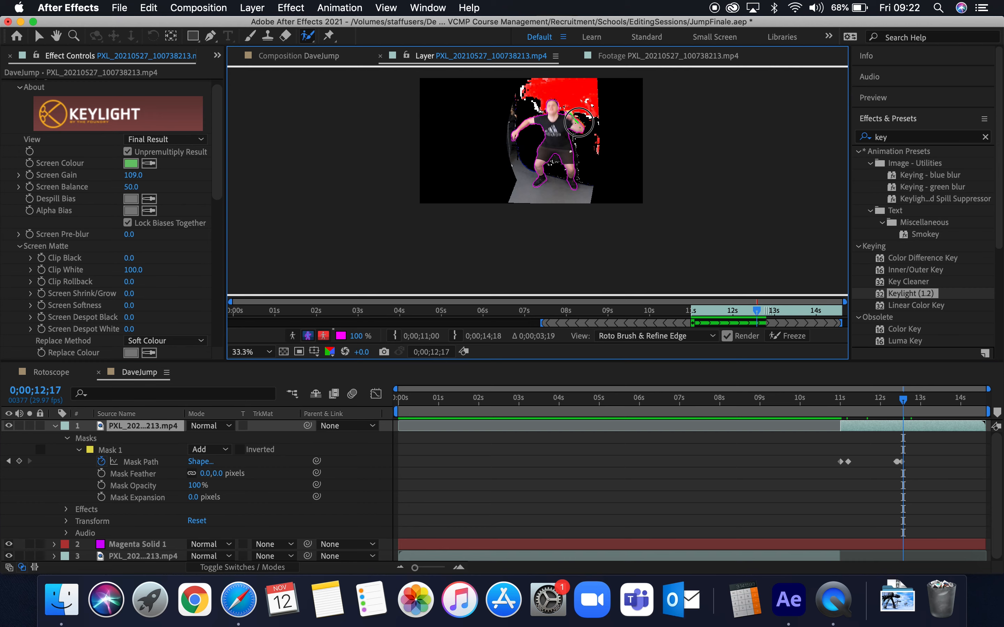
left_click_drag(580, 126, 581, 126)
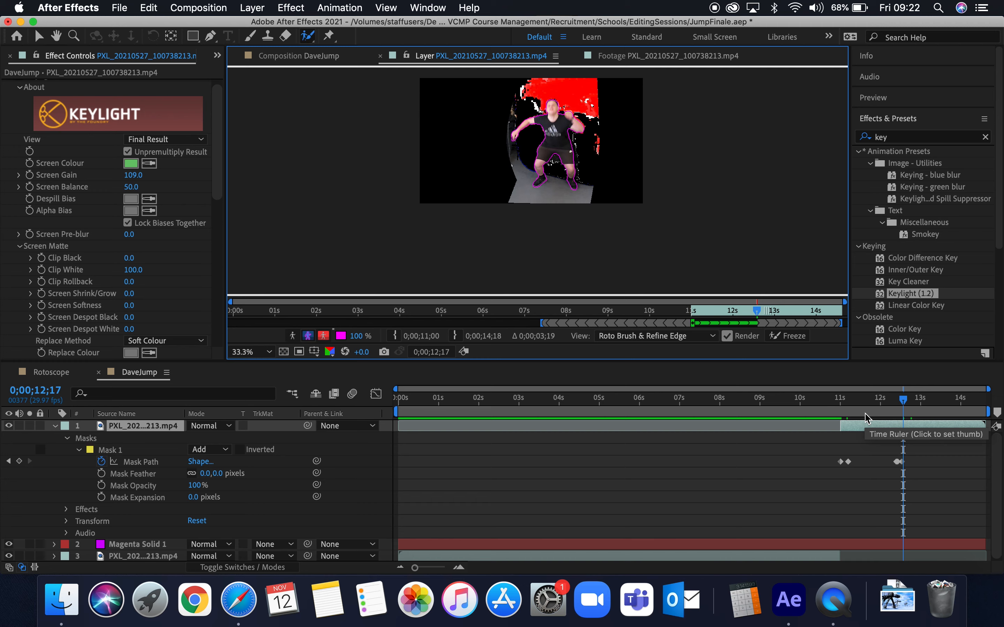
key("space")
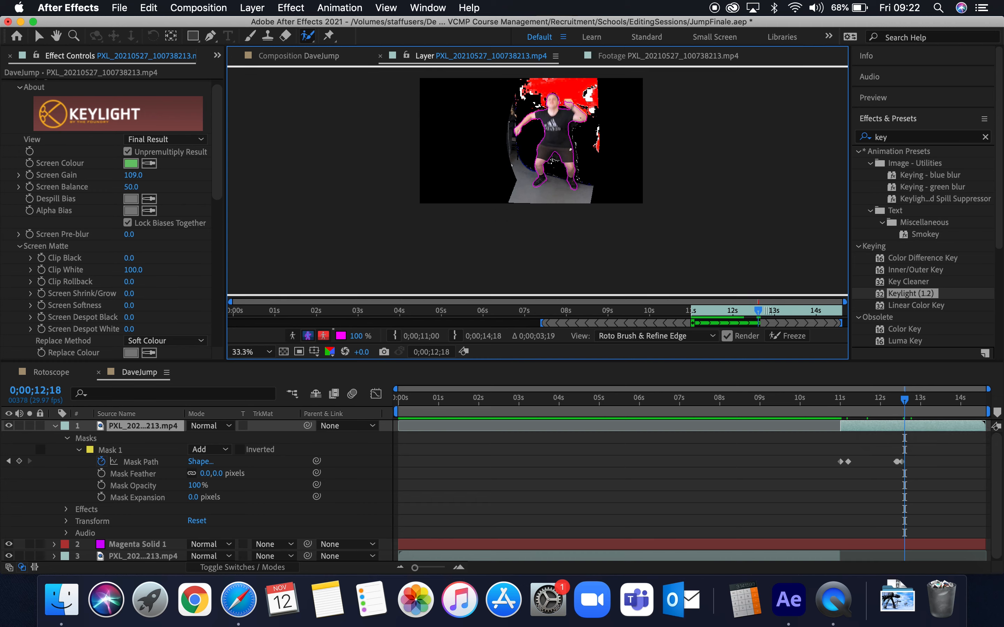
left_click_drag(565, 100, 584, 118)
key("Page_Down")
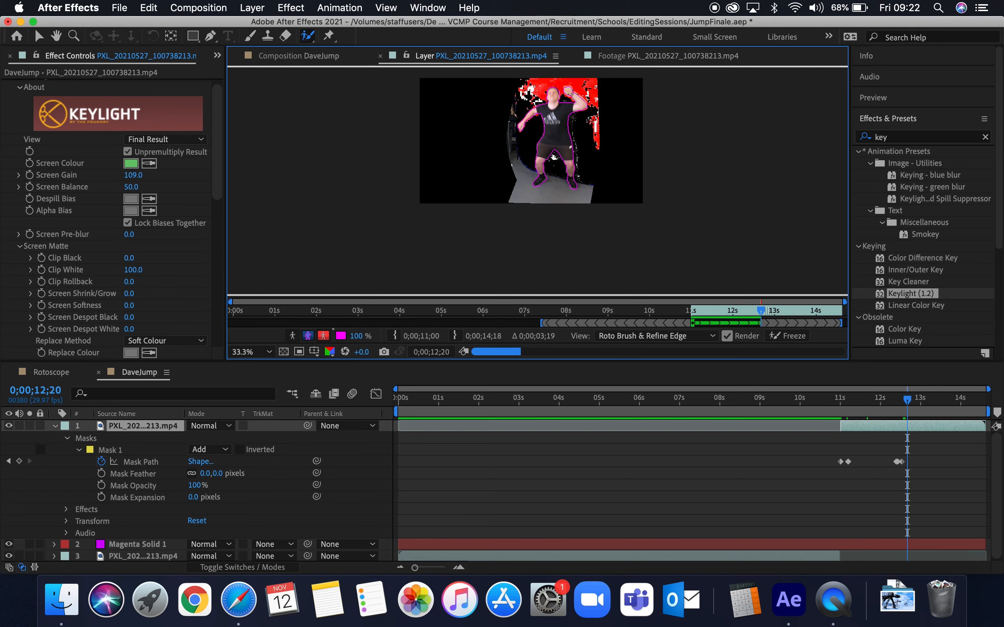
key("Page_Down")
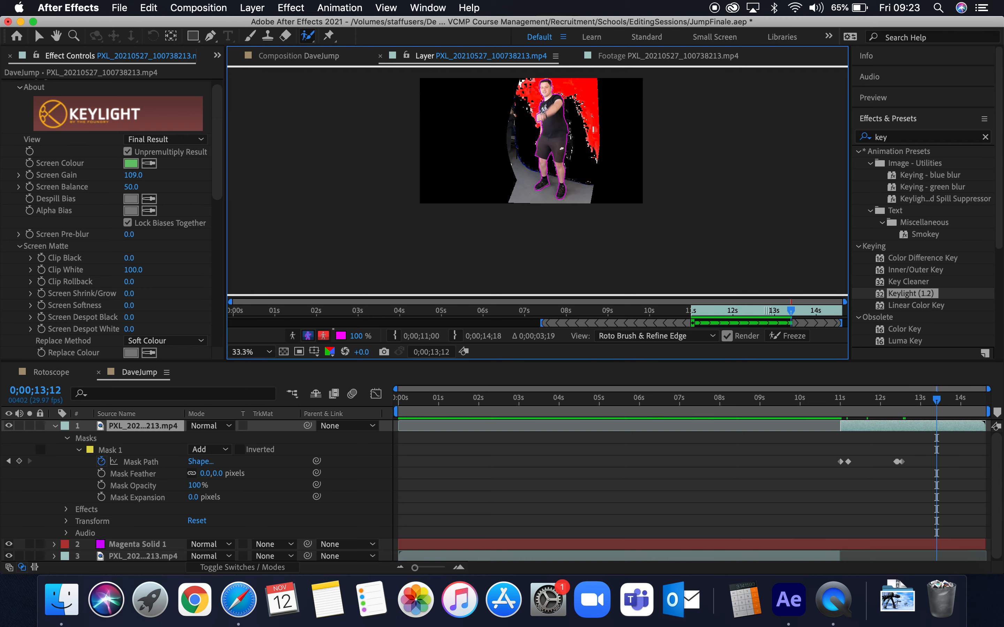
- Return to the DaveJump composition and preview the rotoscoped man over the magenta solid from 0;00;11;01
left_click(316, 61)
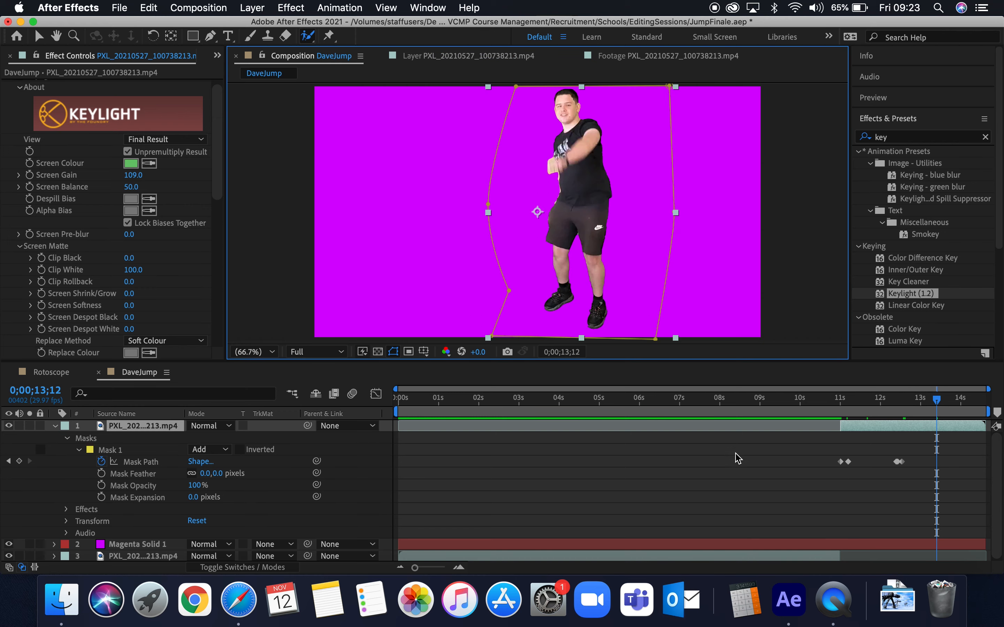
left_click(713, 467)
left_click_drag(851, 416, 844, 410)
key("space")
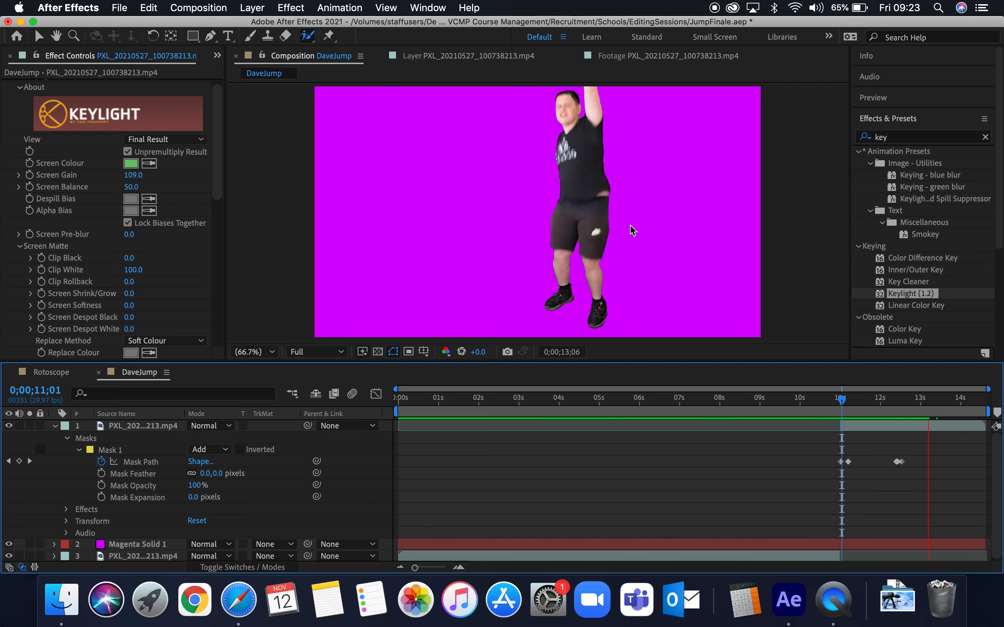
key("space")
left_click_drag(911, 405, 843, 401)
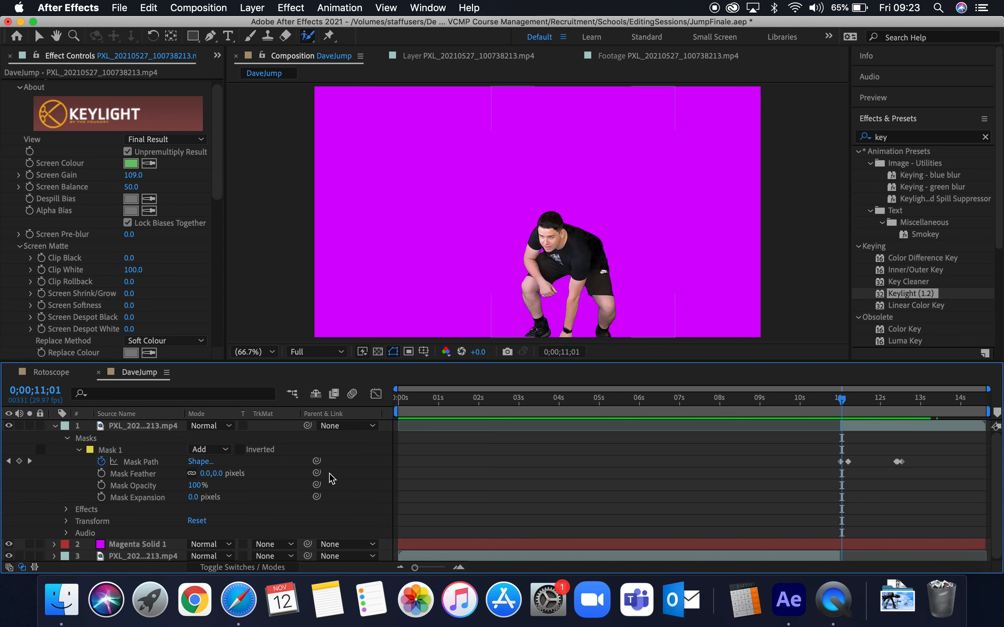
- Collapse the Mask 1 properties and switch the Keylight effect off and back on to compare the cutout
left_click(79, 451)
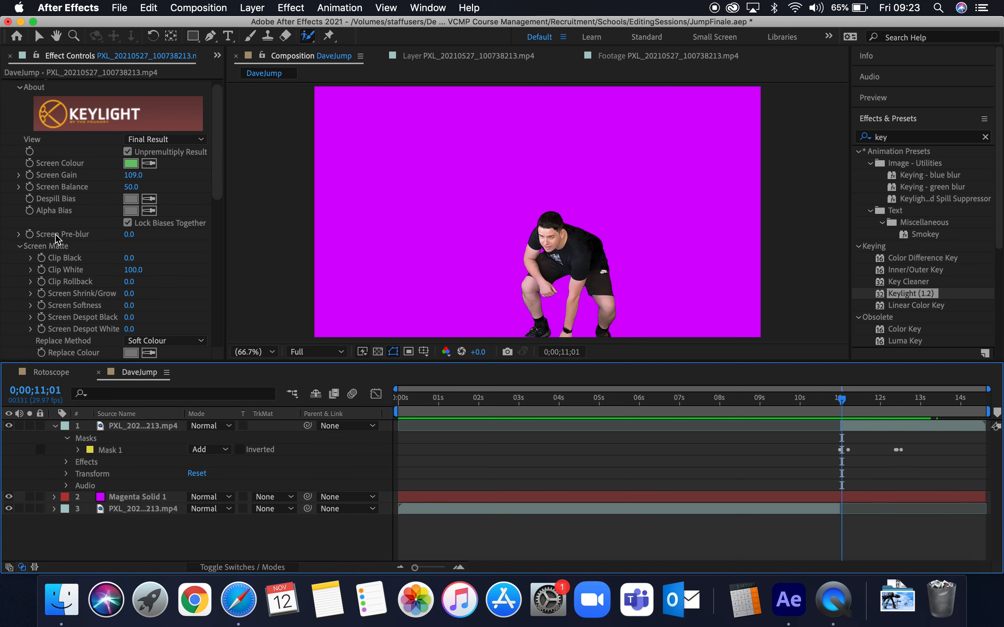
scroll(220, 129, "up", 1)
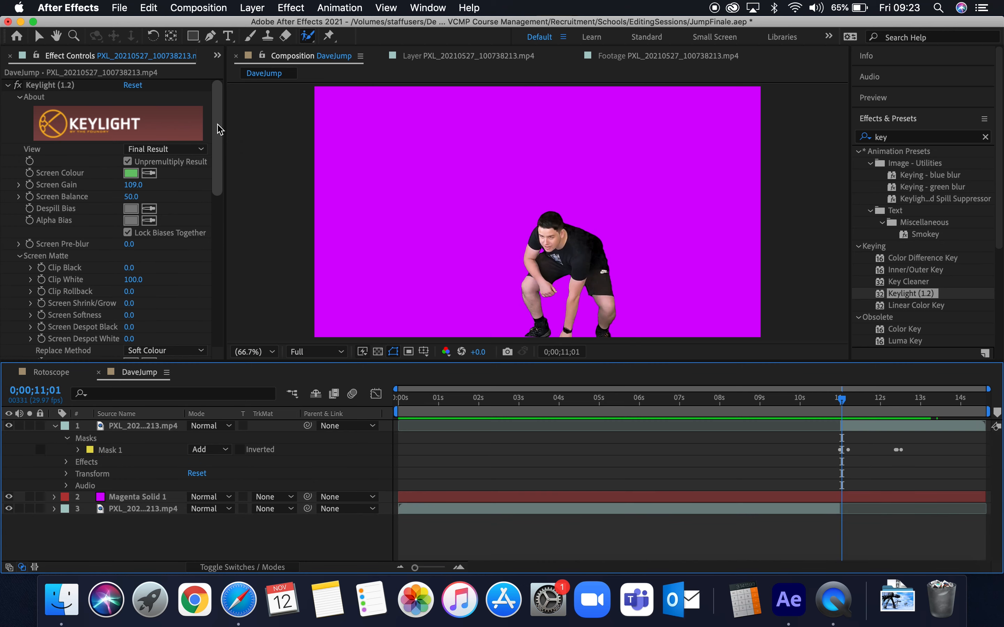
left_click(18, 86)
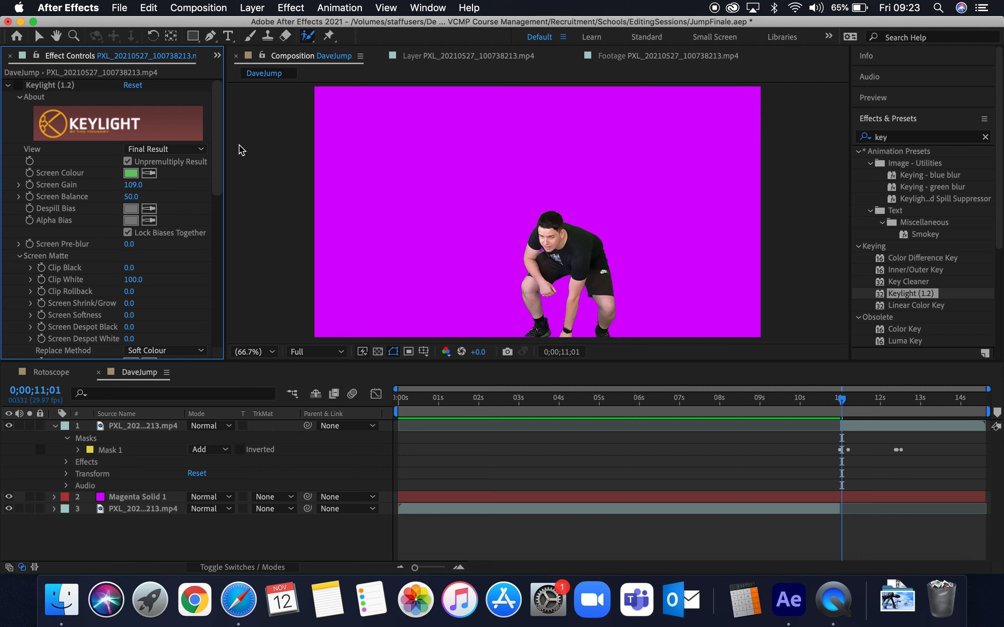
left_click(19, 86)
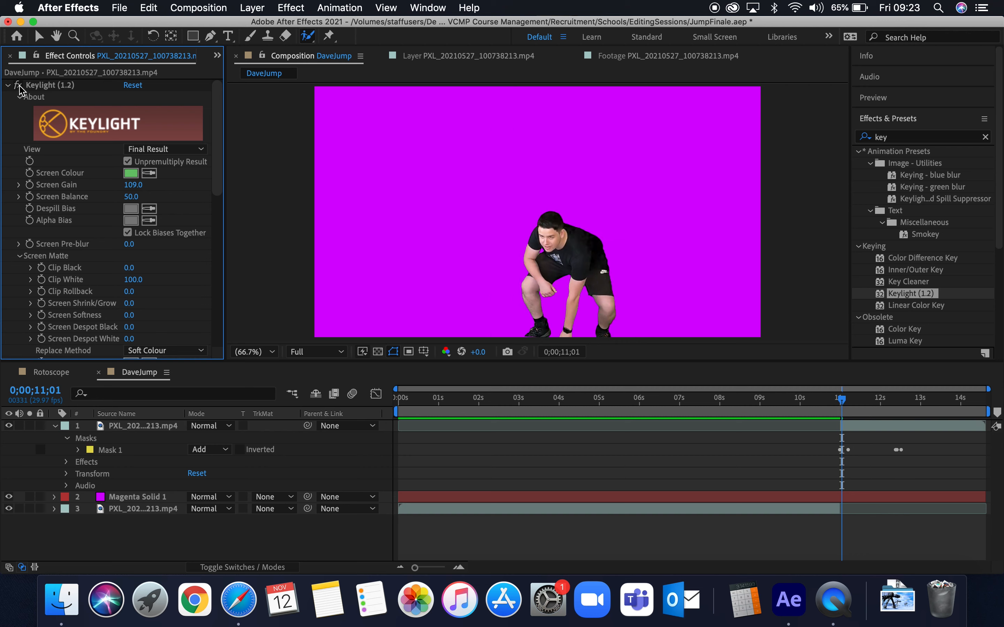